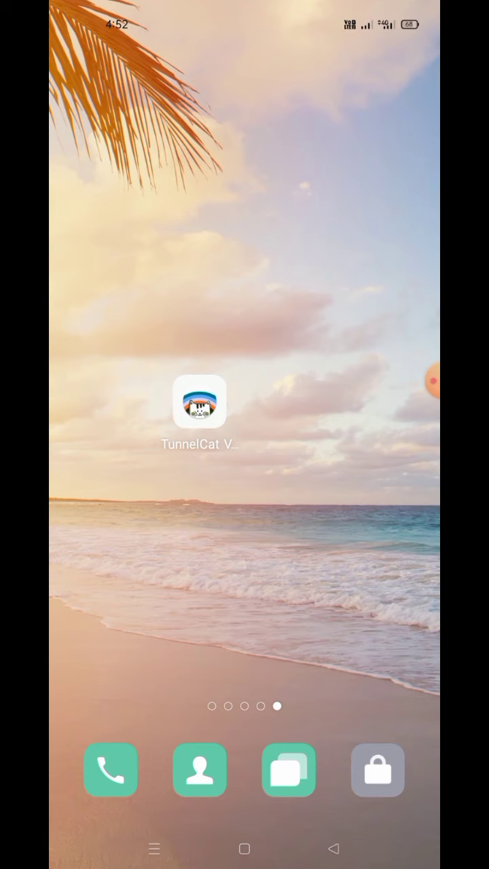
- Bring up TunnelCat VPN's main screen, disconnected with NETHERLAND server and Tunnel A
{"action": "mouse_move", "coordinate": [434, 382]}
{"action": "left_mouse_down"}
{"action": "mouse_move", "coordinate": [417, 379]}
{"action": "mouse_move", "coordinate": [356, 507]}
{"action": "mouse_move", "coordinate": [377, 398]}
{"action": "mouse_move", "coordinate": [144, 373]}
{"action": "mouse_move", "coordinate": [293, 301]}
{"action": "mouse_move", "coordinate": [314, 405]}
{"action": "mouse_move", "coordinate": [371, 337]}
{"action": "mouse_move", "coordinate": [354, 448]}
{"action": "mouse_move", "coordinate": [398, 386]}
{"action": "mouse_move", "coordinate": [375, 373]}
{"action": "mouse_move", "coordinate": [355, 301]}
{"action": "mouse_move", "coordinate": [392, 312]}
{"action": "mouse_move", "coordinate": [403, 310]}
{"action": "mouse_move", "coordinate": [367, 301]}
{"action": "mouse_move", "coordinate": [382, 229]}
{"action": "mouse_move", "coordinate": [367, 275]}
{"action": "mouse_move", "coordinate": [382, 318]}
{"action": "mouse_move", "coordinate": [403, 305]}
{"action": "mouse_move", "coordinate": [389, 328]}
{"action": "mouse_move", "coordinate": [381, 506]}
{"action": "mouse_move", "coordinate": [410, 510]}
{"action": "mouse_move", "coordinate": [351, 411]}
{"action": "mouse_move", "coordinate": [398, 276]}
{"action": "mouse_move", "coordinate": [366, 291]}
{"action": "mouse_move", "coordinate": [339, 442]}
{"action": "mouse_move", "coordinate": [359, 444]}
{"action": "mouse_move", "coordinate": [396, 464]}
{"action": "mouse_move", "coordinate": [390, 461]}
{"action": "mouse_move", "coordinate": [412, 224]}
{"action": "mouse_move", "coordinate": [418, 222]}
{"action": "mouse_move", "coordinate": [418, 232]}
{"action": "left_mouse_up"}
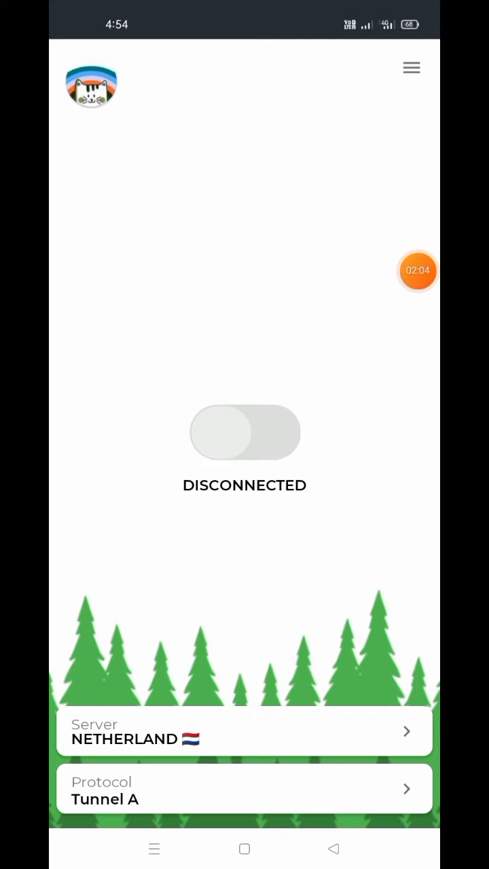
- Change the connection protocol from Tunnel A to Tunnel D in the protocol list
{"action": "mouse_move", "coordinate": [433, 272]}
{"action": "left_mouse_down"}
{"action": "mouse_move", "coordinate": [388, 305]}
{"action": "mouse_move", "coordinate": [359, 412]}
{"action": "mouse_move", "coordinate": [357, 476]}
{"action": "mouse_move", "coordinate": [270, 722]}
{"action": "mouse_move", "coordinate": [217, 799]}
{"action": "mouse_move", "coordinate": [287, 799]}
{"action": "mouse_move", "coordinate": [329, 792]}
{"action": "mouse_move", "coordinate": [285, 801]}
{"action": "mouse_move", "coordinate": [295, 781]}
{"action": "left_mouse_up"}
{"action": "left_click", "coordinate": [109, 789]}
{"action": "mouse_move", "coordinate": [418, 514]}
{"action": "left_mouse_down"}
{"action": "mouse_move", "coordinate": [140, 317]}
{"action": "mouse_move", "coordinate": [177, 310]}
{"action": "mouse_move", "coordinate": [170, 320]}
{"action": "mouse_move", "coordinate": [152, 322]}
{"action": "mouse_move", "coordinate": [128, 310]}
{"action": "mouse_move", "coordinate": [132, 305]}
{"action": "mouse_move", "coordinate": [168, 311]}
{"action": "mouse_move", "coordinate": [224, 360]}
{"action": "left_mouse_up"}
{"action": "left_click", "coordinate": [204, 315]}
{"action": "mouse_move", "coordinate": [418, 475]}
{"action": "left_mouse_down"}
{"action": "mouse_move", "coordinate": [408, 322]}
{"action": "mouse_move", "coordinate": [409, 135]}
{"action": "mouse_move", "coordinate": [402, 66]}
{"action": "mouse_move", "coordinate": [393, 141]}
{"action": "mouse_move", "coordinate": [408, 97]}
{"action": "mouse_move", "coordinate": [407, 76]}
{"action": "mouse_move", "coordinate": [411, 86]}
{"action": "mouse_move", "coordinate": [389, 88]}
{"action": "mouse_move", "coordinate": [398, 68]}
{"action": "mouse_move", "coordinate": [418, 219]}
{"action": "mouse_move", "coordinate": [388, 144]}
{"action": "mouse_move", "coordinate": [378, 145]}
{"action": "mouse_move", "coordinate": [396, 167]}
{"action": "mouse_move", "coordinate": [407, 154]}
{"action": "mouse_move", "coordinate": [340, 159]}
{"action": "mouse_move", "coordinate": [393, 144]}
{"action": "mouse_move", "coordinate": [342, 146]}
{"action": "mouse_move", "coordinate": [359, 138]}
{"action": "mouse_move", "coordinate": [394, 151]}
{"action": "mouse_move", "coordinate": [387, 184]}
{"action": "left_mouse_up"}
{"action": "left_click", "coordinate": [411, 68]}
- Delete the 'CONNECT [host_port] [protocol][crlf][crlf]' payload in Protocol Settings, leaving it blank
{"action": "left_click", "coordinate": [326, 155]}
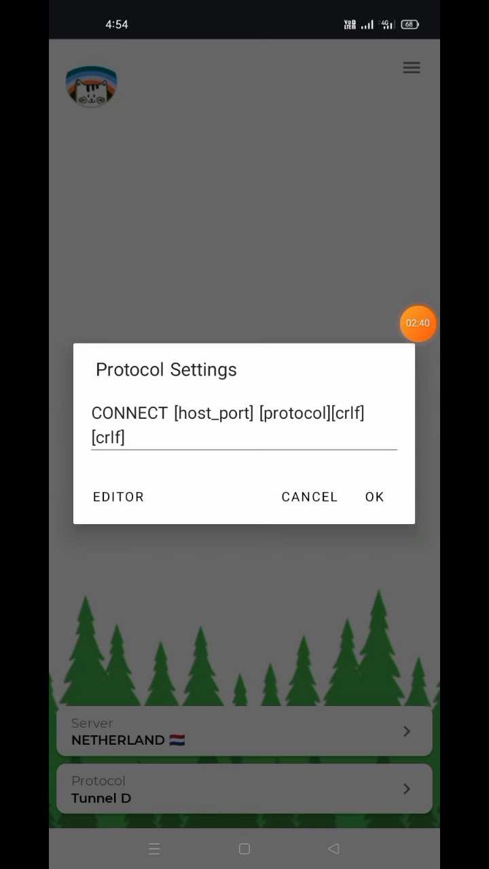
{"action": "left_click", "coordinate": [123, 438]}
{"action": "key", "text": "BackSpace"}
{"action": "key", "text": "BackSpace"}
{"action": "key", "text": "BackSpace"}
{"action": "key", "text": "BackSpace"}
{"action": "key", "text": "BackSpace"}
{"action": "key", "text": "BackSpace"}
{"action": "key", "text": "BackSpace"}
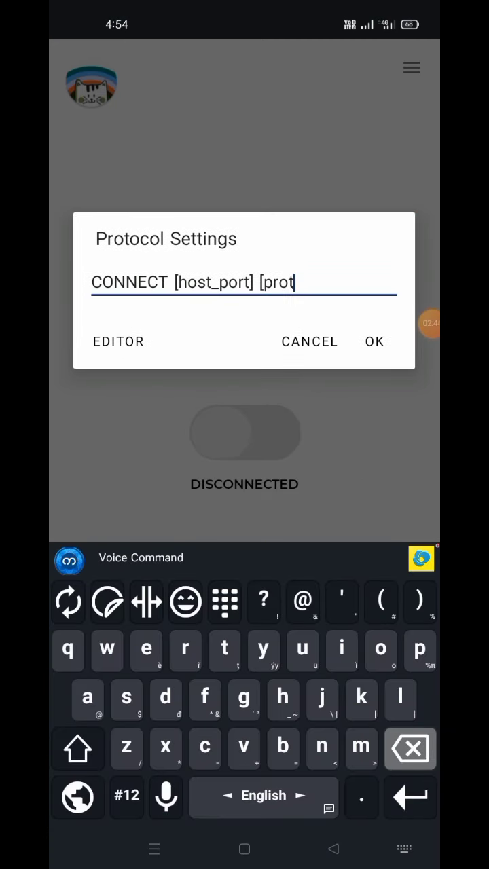
{"action": "key", "text": "BackSpace"}
{"action": "key", "text": "BackSpace"}
{"action": "key", "text": "BackSpace"}
{"action": "key", "text": "BackSpace"}
{"action": "key", "text": "BackSpace"}
{"action": "key", "text": "BackSpace"}
{"action": "key", "text": "BackSpace"}
{"action": "key", "text": "BackSpace"}
{"action": "key", "text": "BackSpace"}
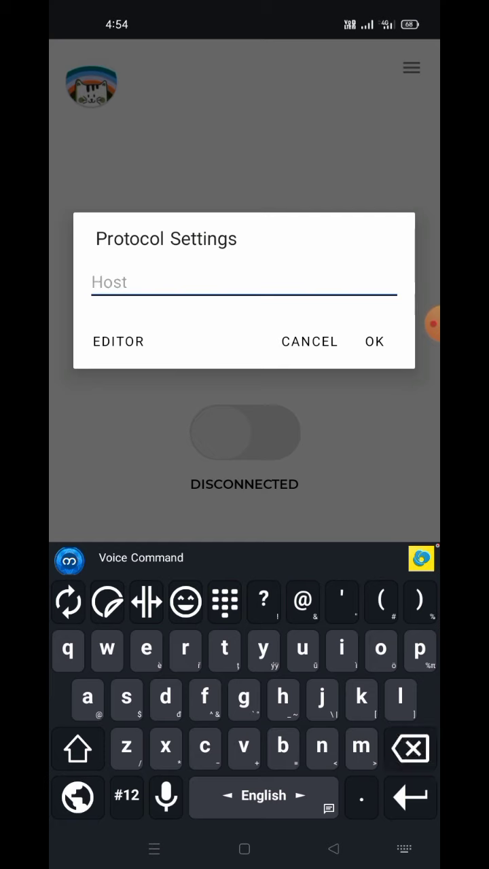
{"action": "left_click", "coordinate": [433, 324]}
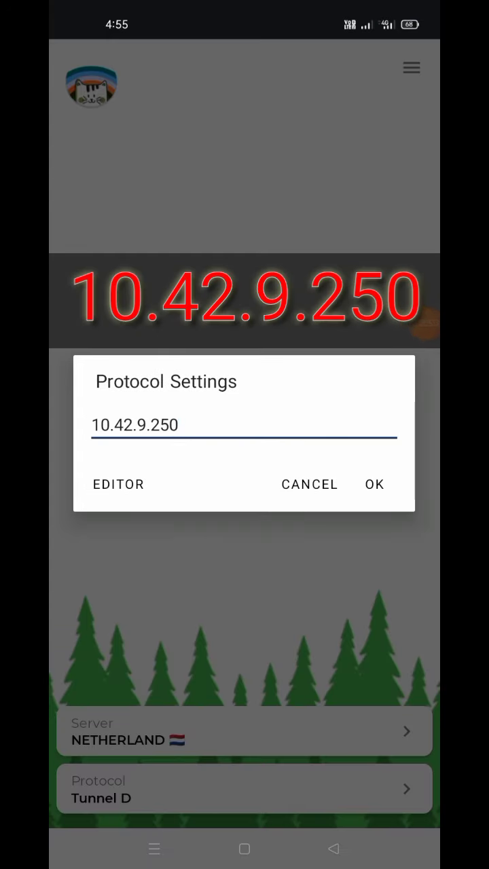
{"action": "mouse_move", "coordinate": [419, 324]}
{"action": "left_mouse_down"}
{"action": "mouse_move", "coordinate": [139, 475]}
{"action": "mouse_move", "coordinate": [117, 451]}
{"action": "mouse_move", "coordinate": [122, 460]}
{"action": "mouse_move", "coordinate": [127, 444]}
{"action": "mouse_move", "coordinate": [136, 444]}
{"action": "mouse_move", "coordinate": [134, 455]}
{"action": "mouse_move", "coordinate": [156, 450]}
{"action": "mouse_move", "coordinate": [148, 439]}
{"action": "mouse_move", "coordinate": [148, 454]}
{"action": "mouse_move", "coordinate": [216, 432]}
{"action": "mouse_move", "coordinate": [354, 290]}
{"action": "mouse_move", "coordinate": [166, 287]}
{"action": "mouse_move", "coordinate": [270, 383]}
{"action": "mouse_move", "coordinate": [138, 443]}
{"action": "mouse_move", "coordinate": [233, 415]}
{"action": "mouse_move", "coordinate": [189, 419]}
{"action": "mouse_move", "coordinate": [147, 438]}
{"action": "mouse_move", "coordinate": [219, 426]}
{"action": "mouse_move", "coordinate": [327, 297]}
{"action": "mouse_move", "coordinate": [384, 298]}
{"action": "mouse_move", "coordinate": [218, 423]}
{"action": "mouse_move", "coordinate": [388, 286]}
{"action": "mouse_move", "coordinate": [406, 301]}
{"action": "mouse_move", "coordinate": [370, 494]}
{"action": "mouse_move", "coordinate": [428, 258]}
{"action": "mouse_move", "coordinate": [422, 64]}
{"action": "mouse_move", "coordinate": [415, 72]}
{"action": "mouse_move", "coordinate": [428, 259]}
{"action": "mouse_move", "coordinate": [318, 234]}
{"action": "mouse_move", "coordinate": [418, 409]}
{"action": "left_mouse_up"}
- Save the empty payload, then enable Use Custom Repository in Settings
{"action": "left_click", "coordinate": [372, 484]}
{"action": "left_click", "coordinate": [412, 67]}
{"action": "left_click", "coordinate": [295, 244]}
{"action": "mouse_move", "coordinate": [417, 409]}
{"action": "left_mouse_down"}
{"action": "mouse_move", "coordinate": [331, 271]}
{"action": "mouse_move", "coordinate": [394, 276]}
{"action": "mouse_move", "coordinate": [398, 283]}
{"action": "mouse_move", "coordinate": [367, 288]}
{"action": "mouse_move", "coordinate": [415, 268]}
{"action": "mouse_move", "coordinate": [407, 267]}
{"action": "mouse_move", "coordinate": [401, 292]}
{"action": "mouse_move", "coordinate": [412, 273]}
{"action": "mouse_move", "coordinate": [411, 414]}
{"action": "left_mouse_up"}
{"action": "left_click", "coordinate": [405, 277]}
- Pick NETHERLAND (185.107.81.33) from the server list as the active server, then return home
{"action": "left_click", "coordinate": [334, 849]}
{"action": "left_click_drag", "start_coordinate": [430, 420], "coordinate": [369, 724]}
{"action": "left_click", "coordinate": [204, 731]}
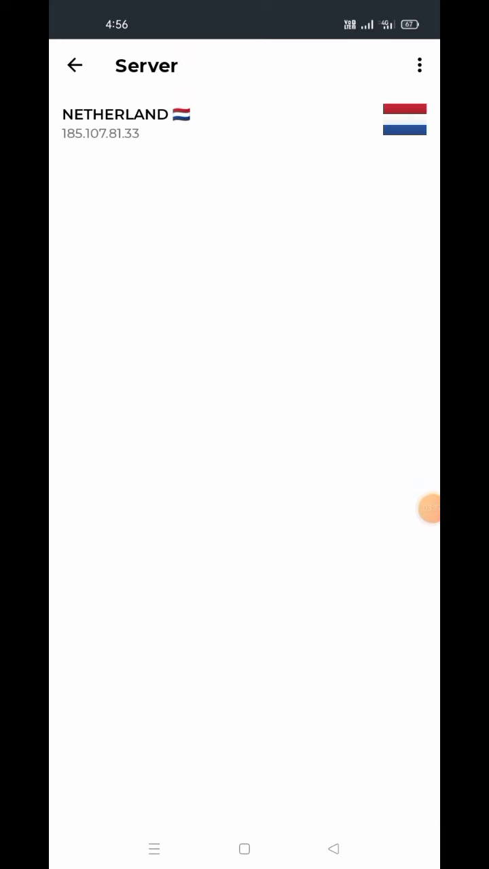
{"action": "left_click_drag", "start_coordinate": [430, 509], "coordinate": [385, 123]}
{"action": "left_click", "coordinate": [244, 122]}
{"action": "mouse_move", "coordinate": [413, 343]}
{"action": "left_mouse_down"}
{"action": "mouse_move", "coordinate": [318, 780]}
{"action": "mouse_move", "coordinate": [418, 436]}
{"action": "left_mouse_up"}
{"action": "left_click", "coordinate": [245, 799]}
{"action": "left_click_drag", "start_coordinate": [418, 436], "coordinate": [175, 225]}
{"action": "mouse_move", "coordinate": [71, 225]}
{"action": "left_mouse_down"}
{"action": "mouse_move", "coordinate": [174, 302]}
{"action": "mouse_move", "coordinate": [262, 471]}
{"action": "mouse_move", "coordinate": [235, 432]}
{"action": "mouse_move", "coordinate": [229, 466]}
{"action": "mouse_move", "coordinate": [339, 317]}
{"action": "mouse_move", "coordinate": [379, 308]}
{"action": "left_mouse_up"}
- Switch the VPN on and always allow TunnelCat's Android VPN permission
{"action": "left_click", "coordinate": [245, 433]}
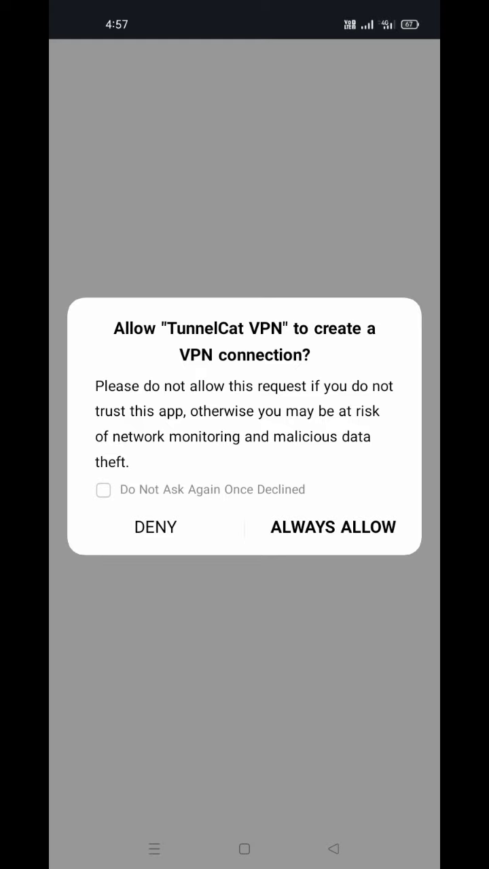
{"action": "left_click", "coordinate": [333, 527]}
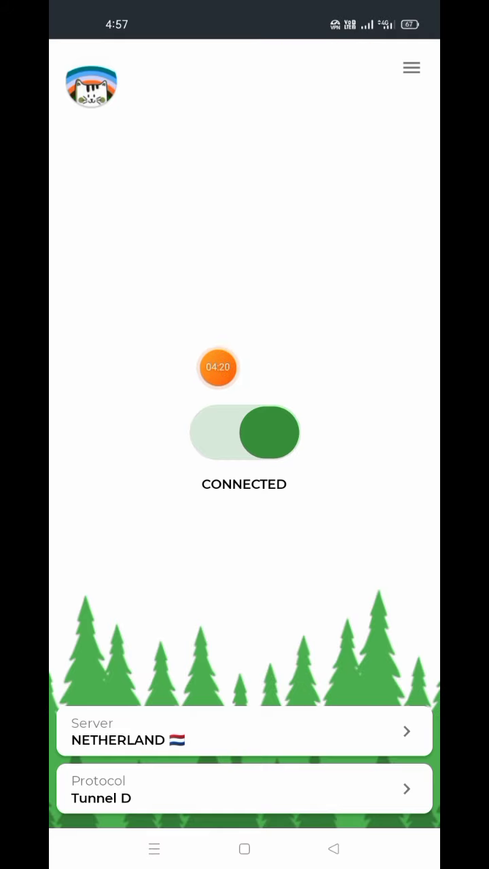